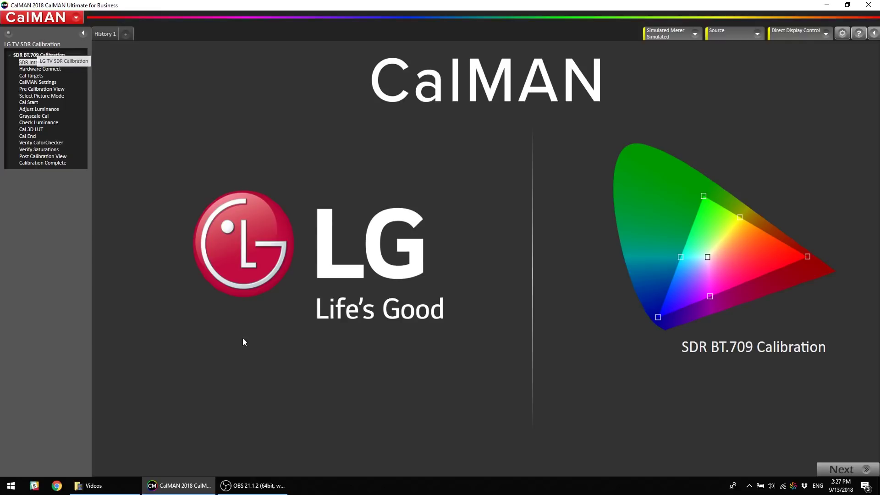
Find and connect the SpectraCal C6 meter, then bring up its display-type list
{"action": "left_click", "coordinate": [852, 469]}
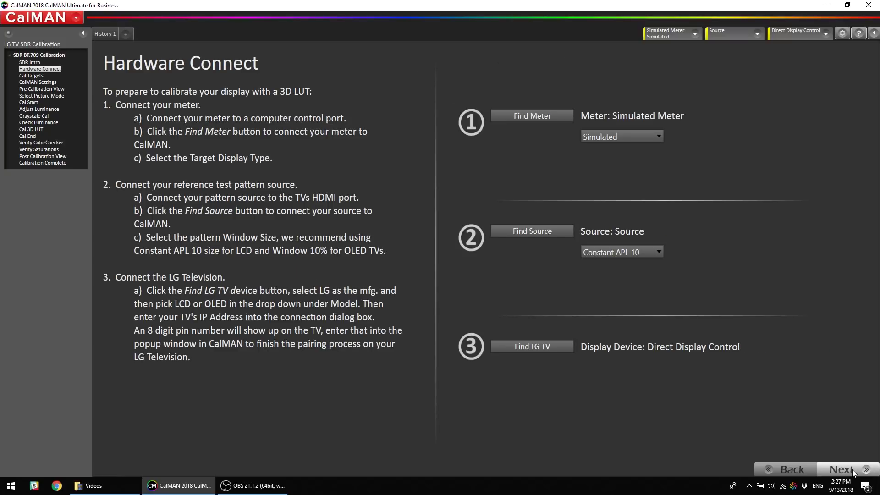
{"action": "left_click", "coordinate": [526, 116]}
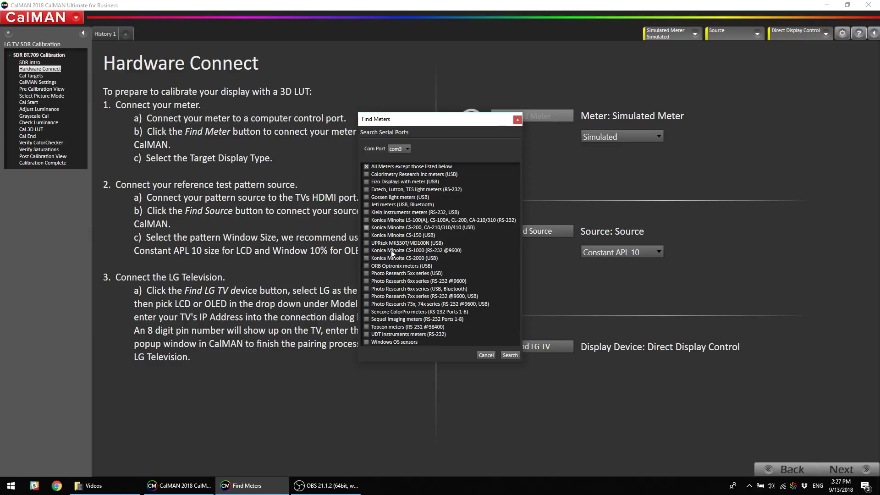
{"action": "left_click", "coordinate": [510, 356]}
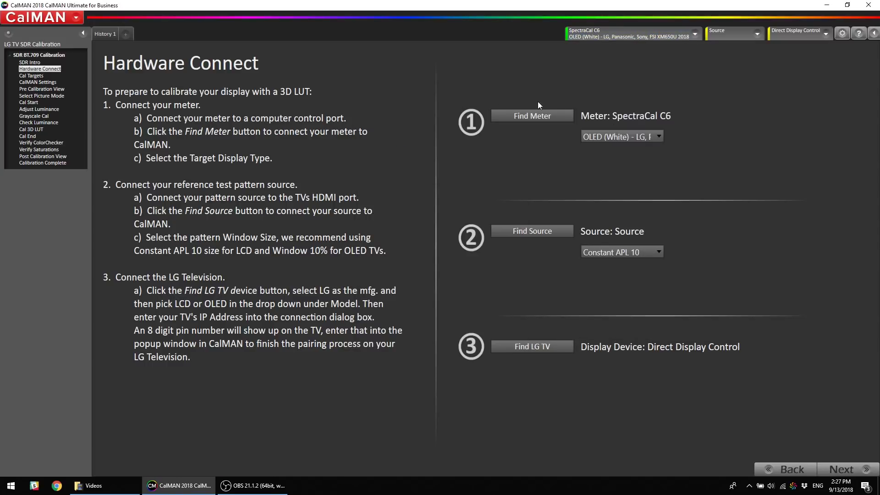
{"action": "left_click", "coordinate": [626, 137]}
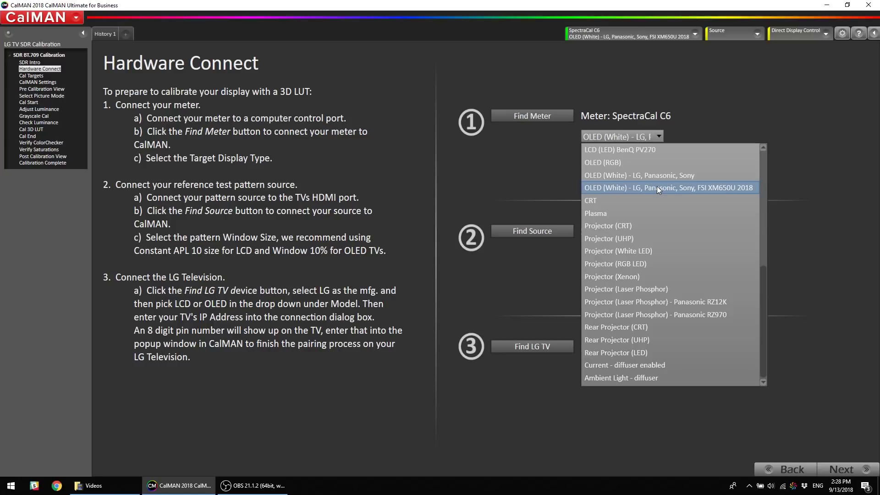
Set the meter to OLED (White) 2018 and connect the VideoForge Pro source on com9
{"action": "left_click", "coordinate": [656, 187]}
{"action": "left_click", "coordinate": [526, 233]}
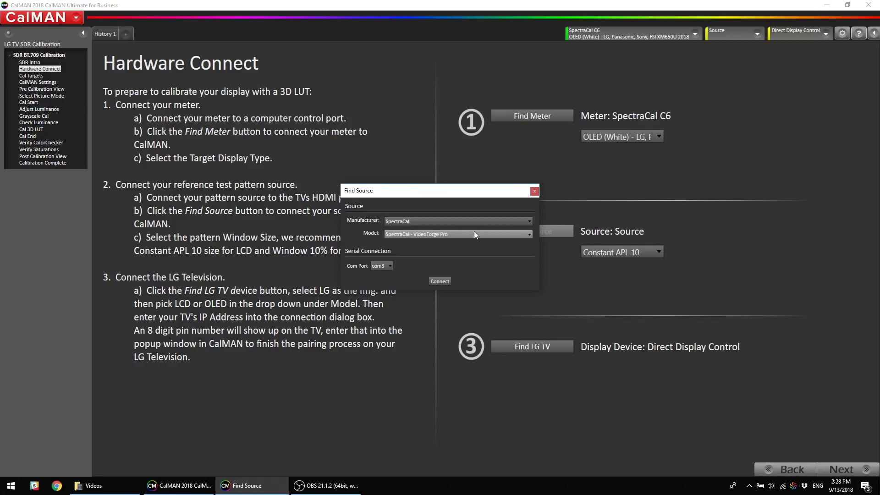
{"action": "left_click", "coordinate": [382, 266]}
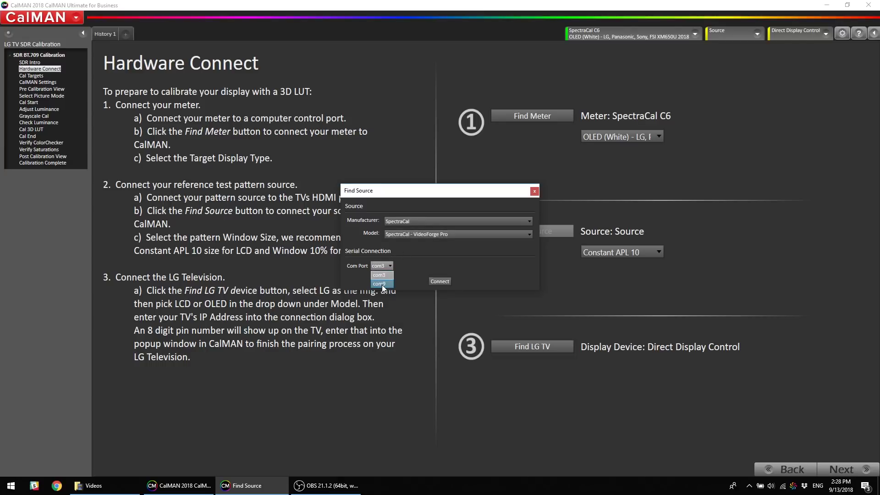
{"action": "left_click", "coordinate": [439, 281]}
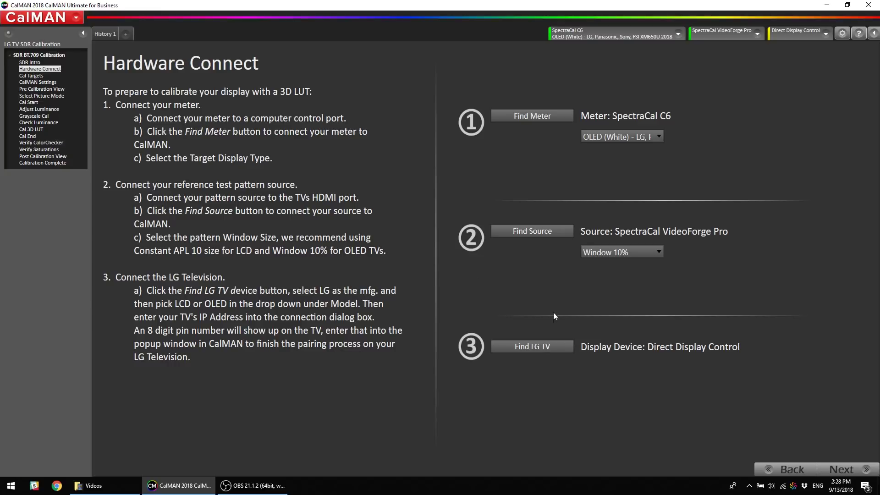
In Find LG TV, check the IP address and keep LG with model 2018 Alpha 9 OLED C8 E8 G8 W8
{"action": "left_click", "coordinate": [530, 349]}
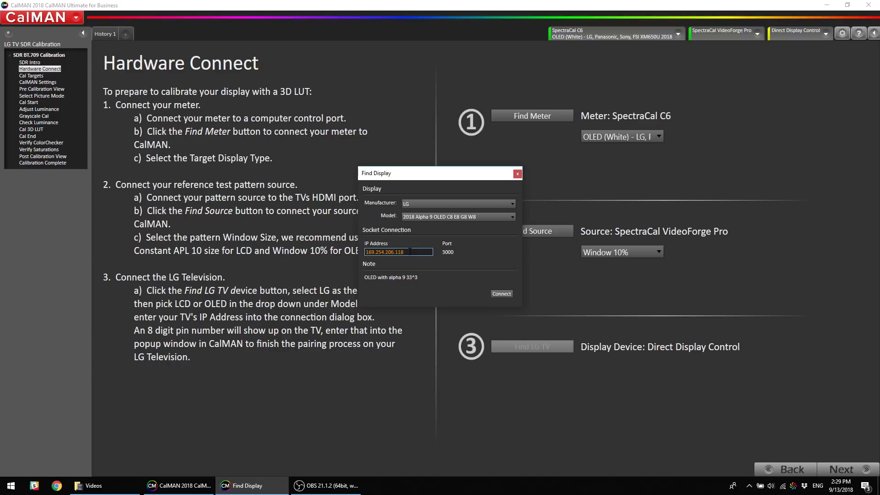
{"action": "double_click", "coordinate": [410, 251]}
{"action": "left_click", "coordinate": [422, 203]}
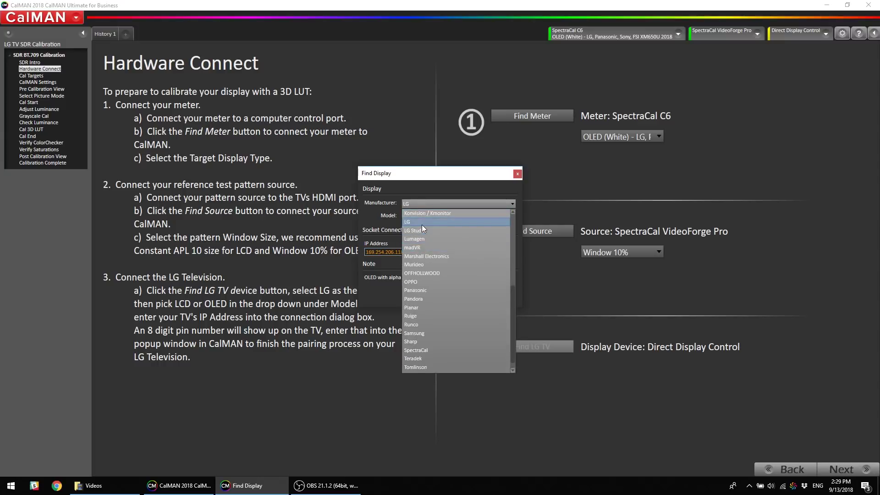
{"action": "left_click", "coordinate": [422, 223]}
{"action": "left_click", "coordinate": [418, 218]}
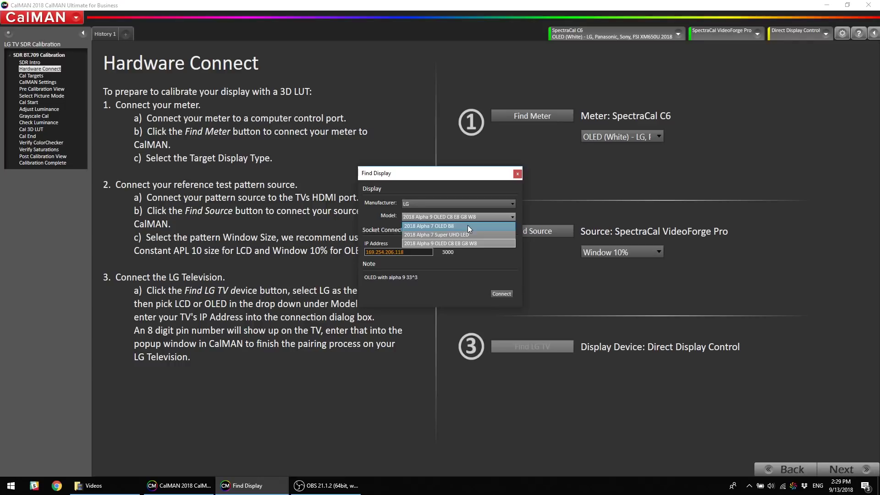
{"action": "left_click", "coordinate": [431, 245]}
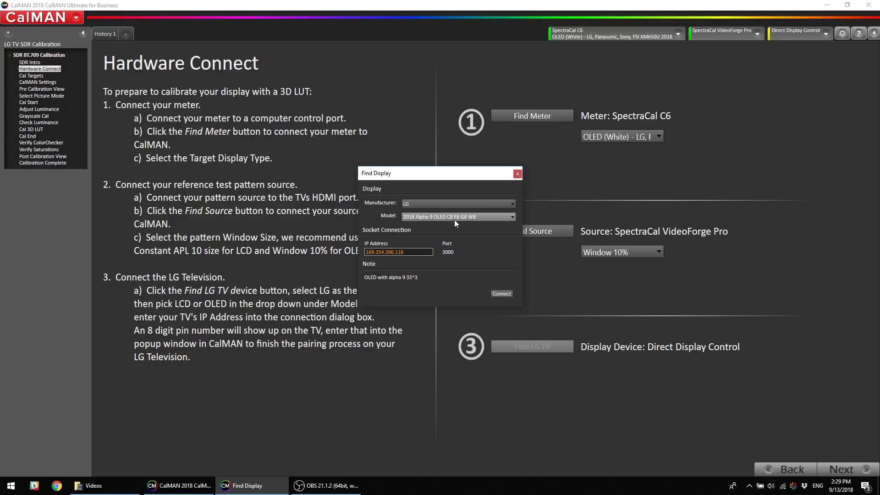
Connect to the LG television and confirm pairing with the 8-digit PIN shown on the TV
{"action": "left_click", "coordinate": [501, 294]}
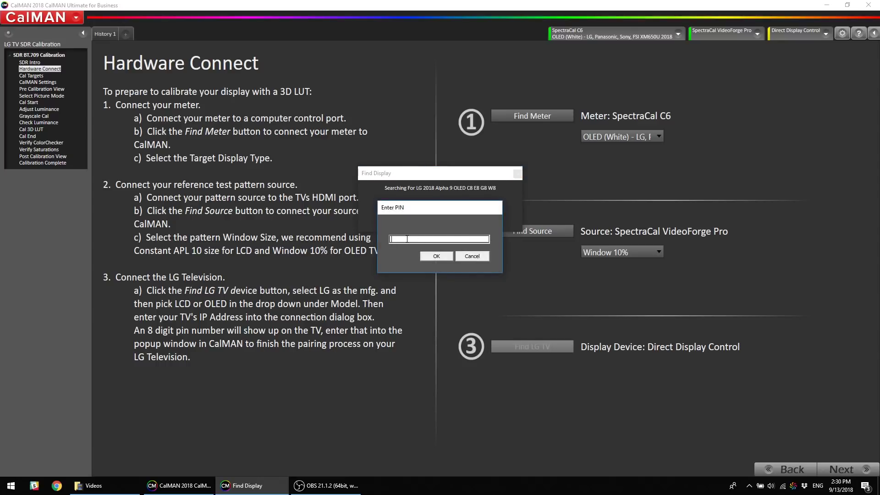
{"action": "type", "text": "55668308"}
{"action": "left_click", "coordinate": [437, 256]}
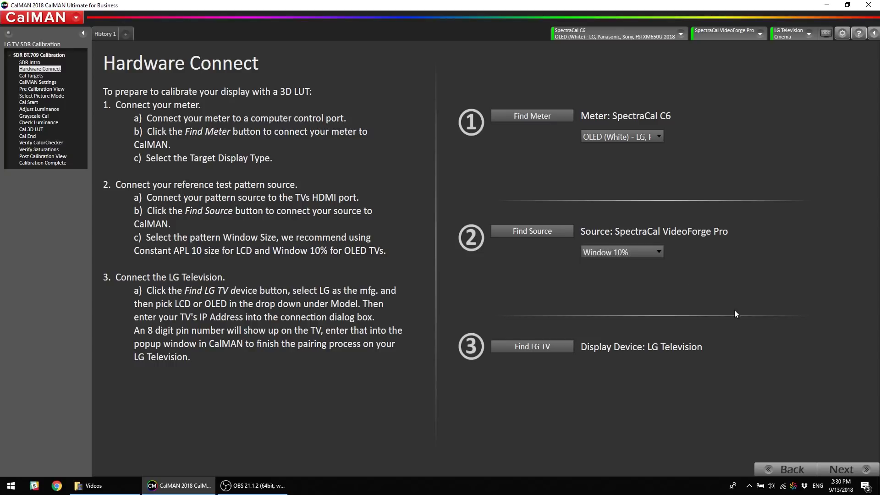
On Cal Targets, briefly try a Custom whitepoint, revert to D65, and continue to Settings
{"action": "left_click", "coordinate": [844, 469]}
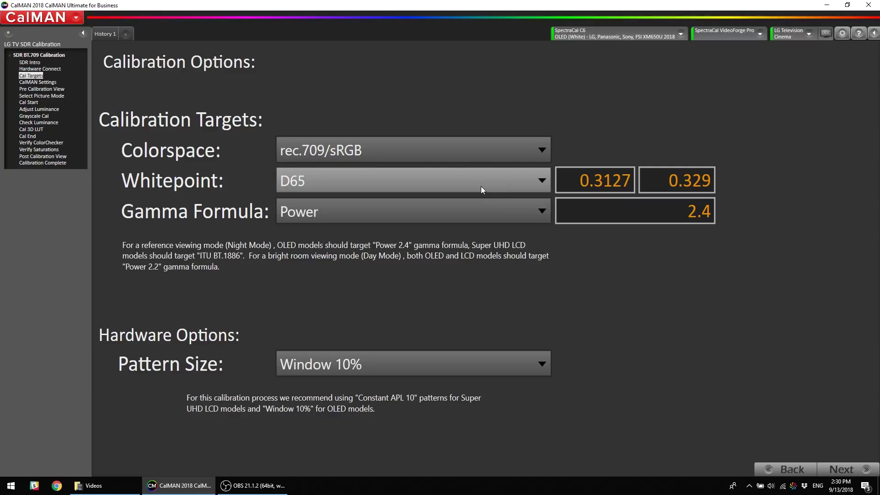
{"action": "left_click", "coordinate": [493, 184]}
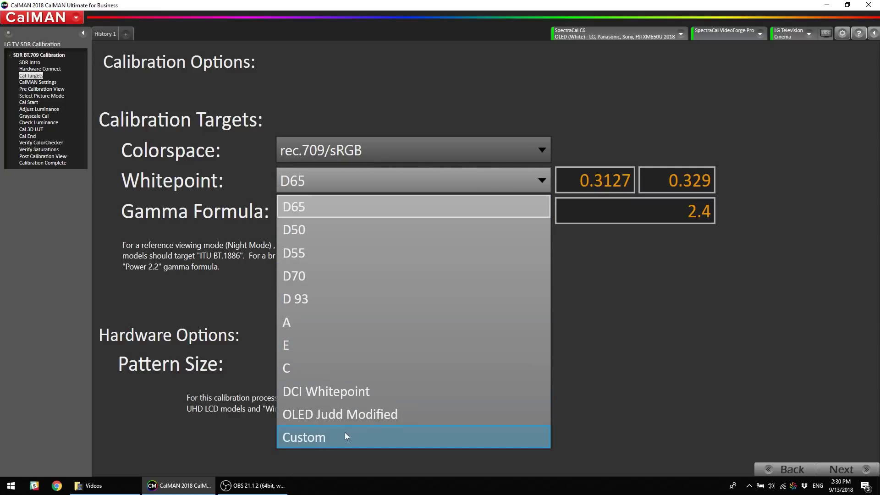
{"action": "left_click", "coordinate": [602, 179]}
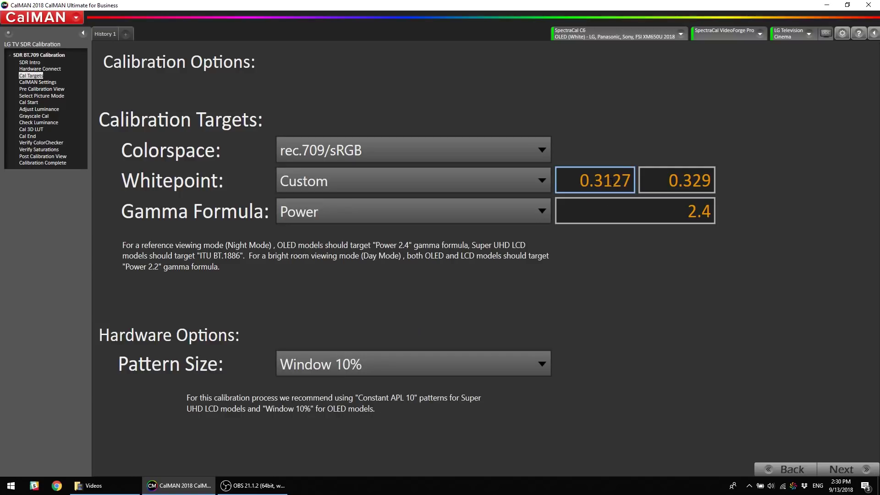
{"action": "left_click", "coordinate": [516, 187]}
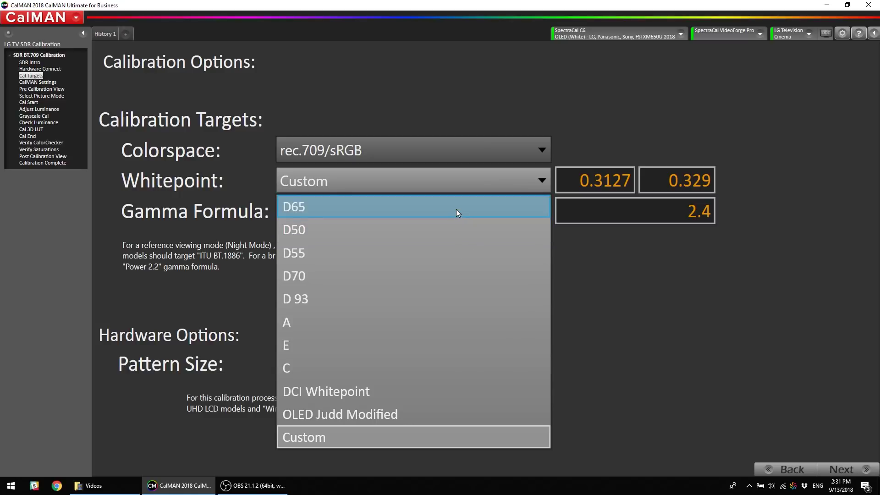
{"action": "left_click", "coordinate": [456, 210]}
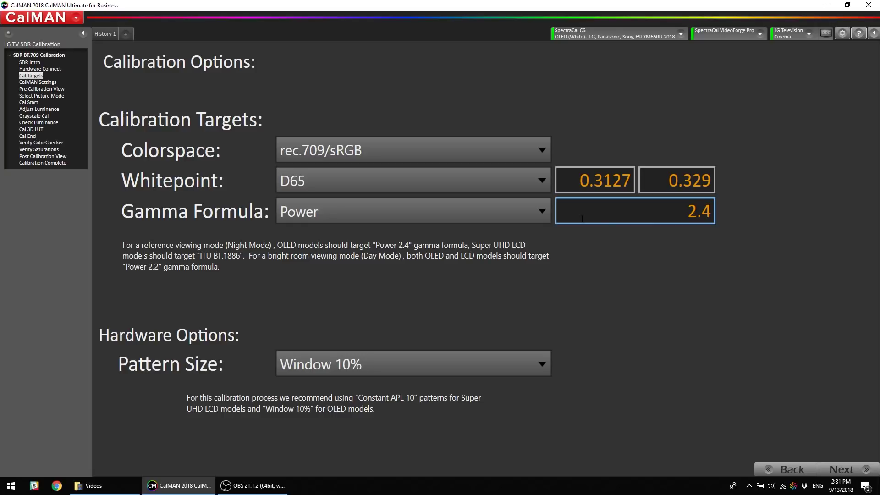
{"action": "left_click", "coordinate": [843, 470]}
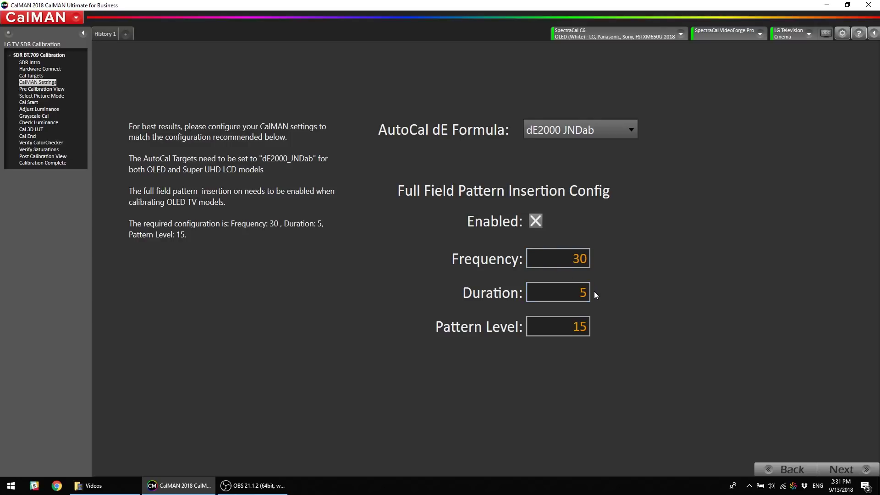
Check the Pattern Level of 15 and keep dE2000 JNDab as the AutoCal dE formula
{"action": "left_click", "coordinate": [545, 335]}
{"action": "left_click", "coordinate": [568, 132]}
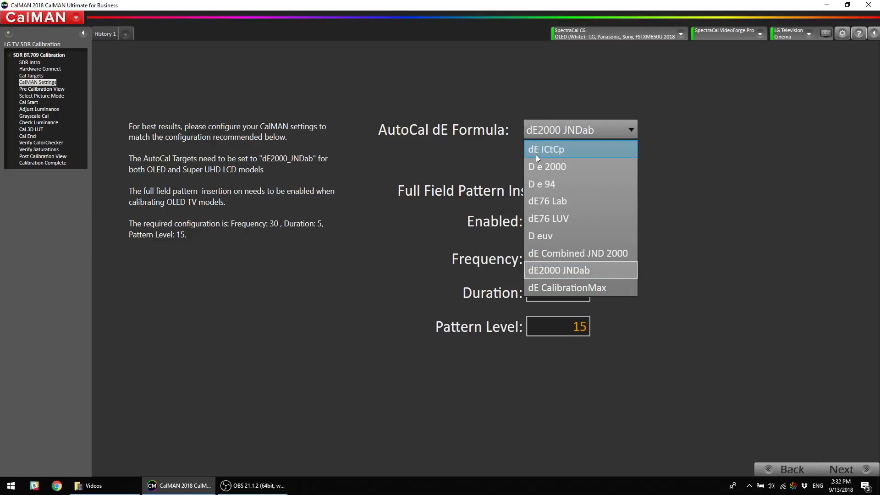
{"action": "left_click", "coordinate": [483, 150]}
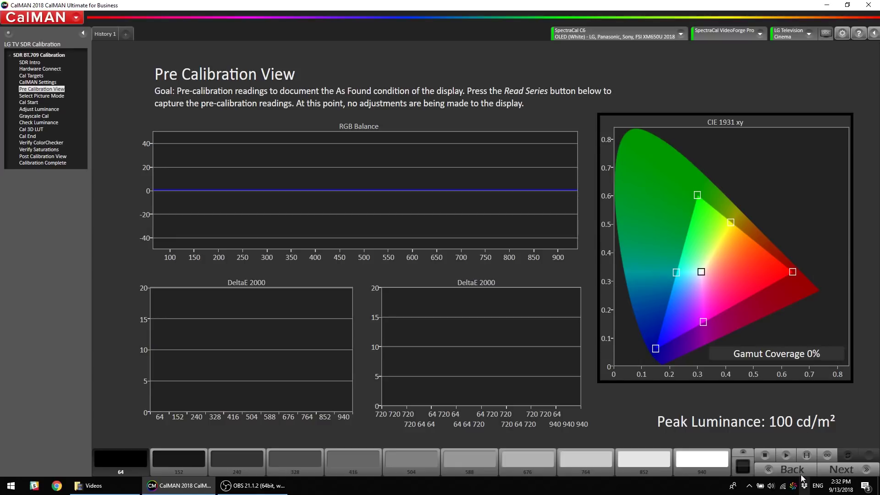
Read the pre-calibration series (99.4108% gamut coverage) and continue to picture mode selection
{"action": "left_click", "coordinate": [807, 455]}
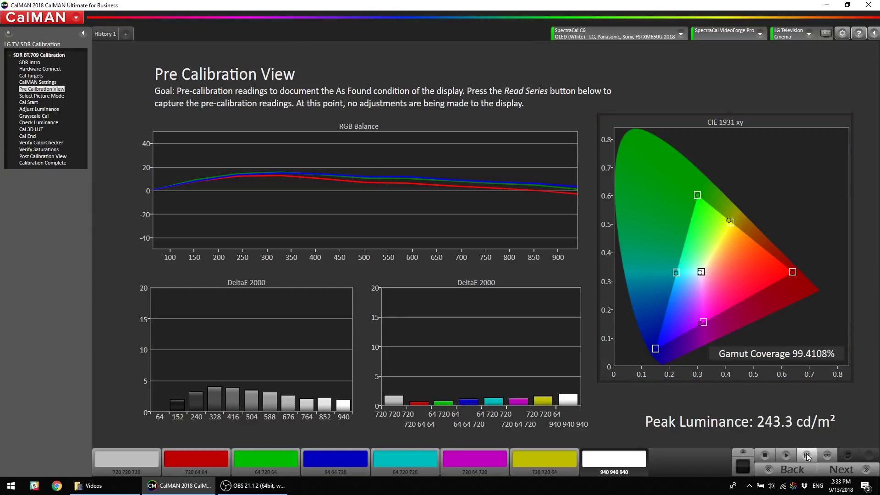
{"action": "left_click", "coordinate": [851, 474]}
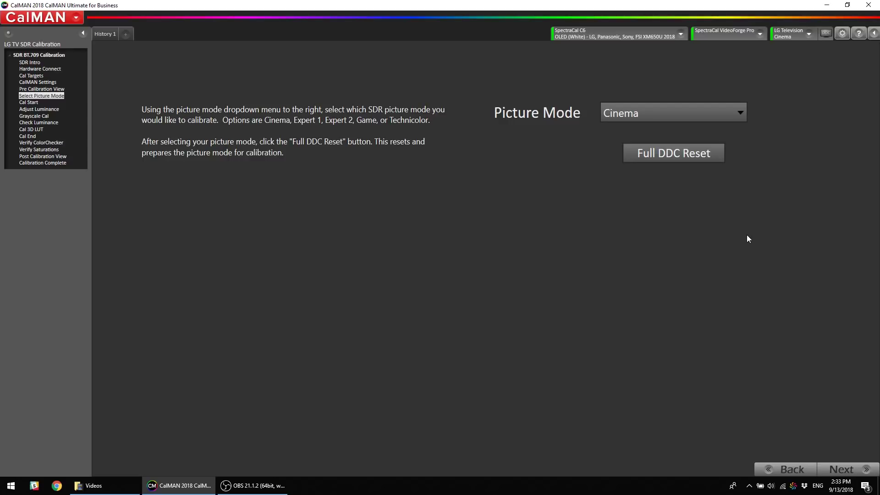
Choose Technicolor as the TV's SDR picture mode
{"action": "left_click", "coordinate": [693, 117]}
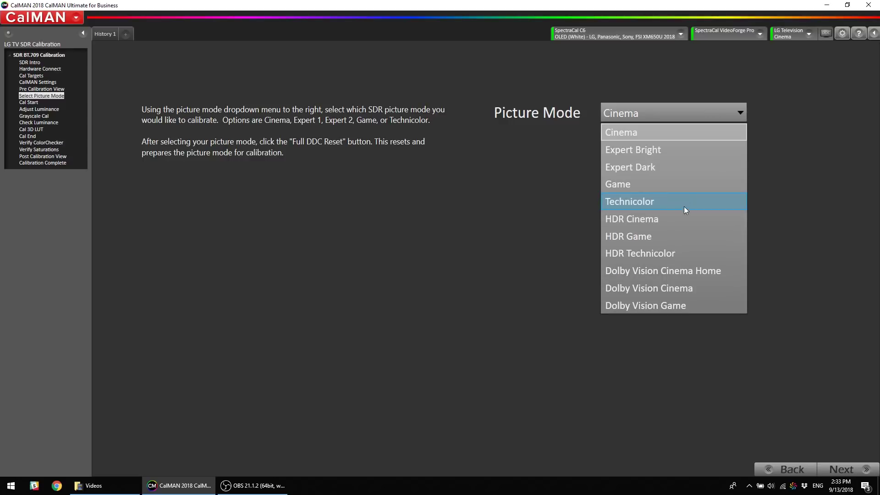
{"action": "left_click", "coordinate": [658, 202]}
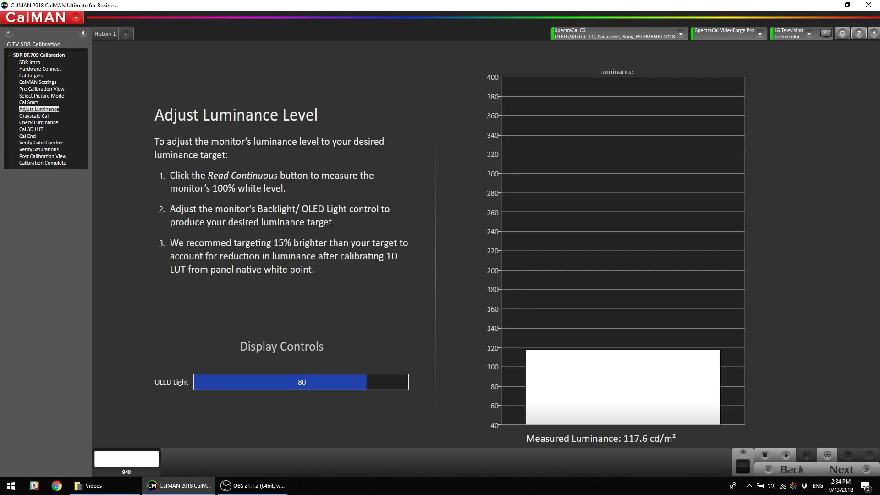
Set OLED Light to 25, then step it down to 23 for about 116 cd/m²
{"action": "left_click_drag", "start_coordinate": [169, 243], "coordinate": [316, 270]}
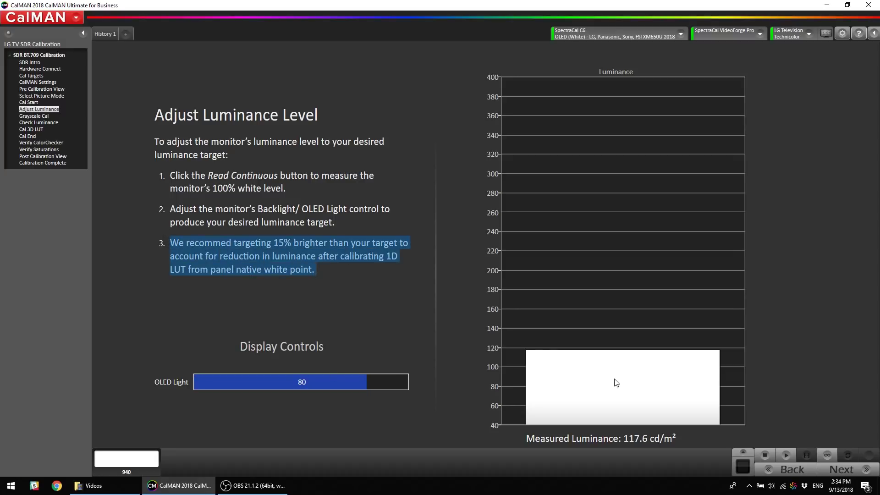
{"action": "mouse_move", "coordinate": [615, 380]}
{"action": "left_click", "coordinate": [828, 454]}
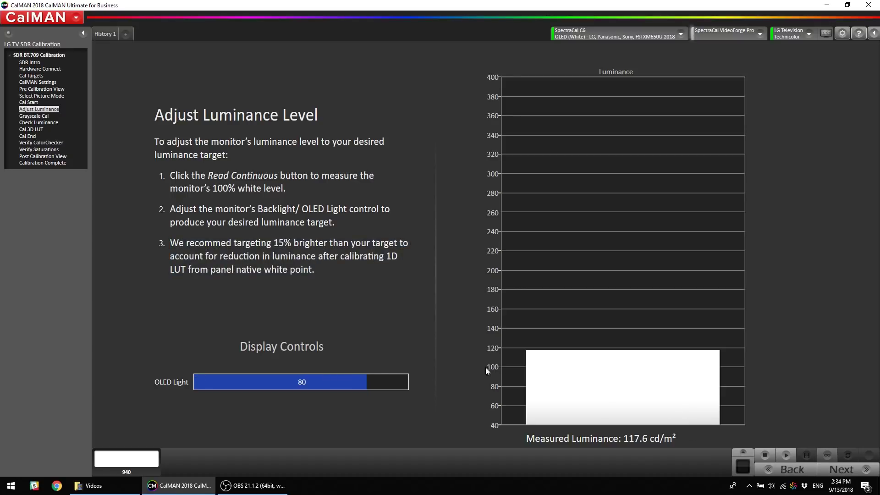
{"action": "mouse_move", "coordinate": [297, 384]}
{"action": "type", "text": "25"}
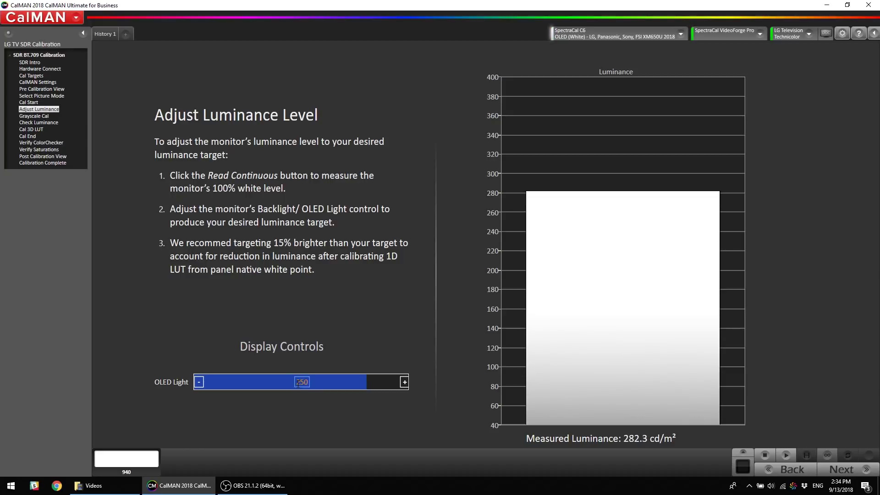
{"action": "key", "text": "Return"}
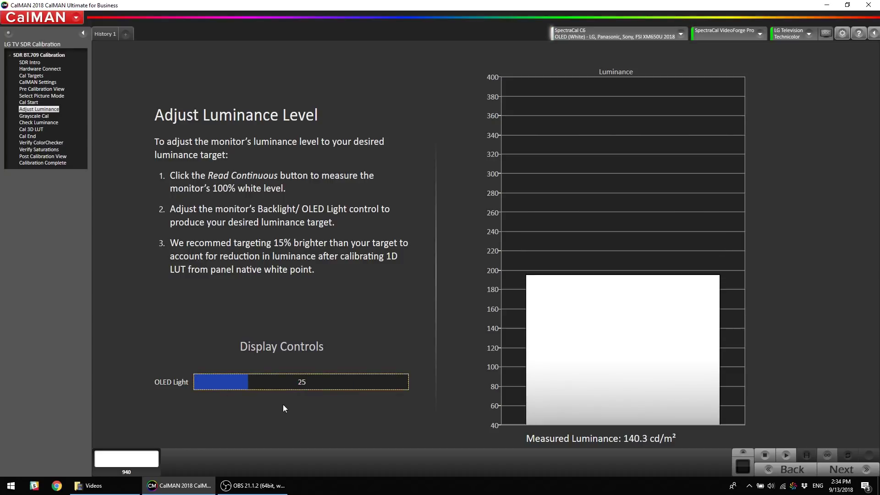
{"action": "left_click", "coordinate": [200, 382]}
{"action": "left_click", "coordinate": [200, 382]}
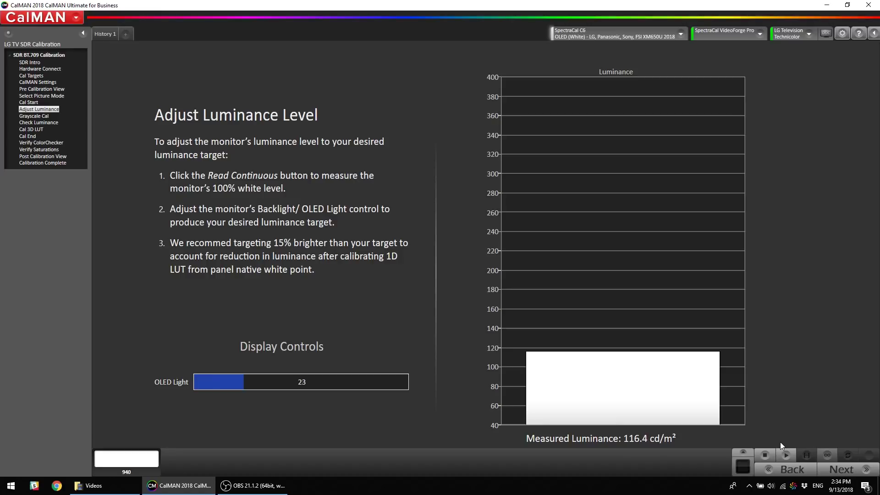
Open grayscale AutoCal setup, keeping LG 26 pts SDR 16-255 points and a 0.5 DeltaE target
{"action": "left_click", "coordinate": [843, 468]}
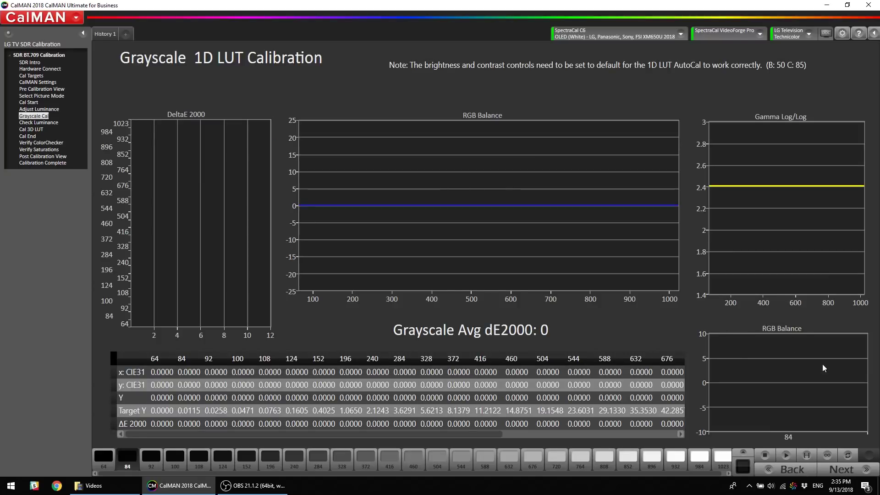
{"action": "left_click", "coordinate": [848, 456]}
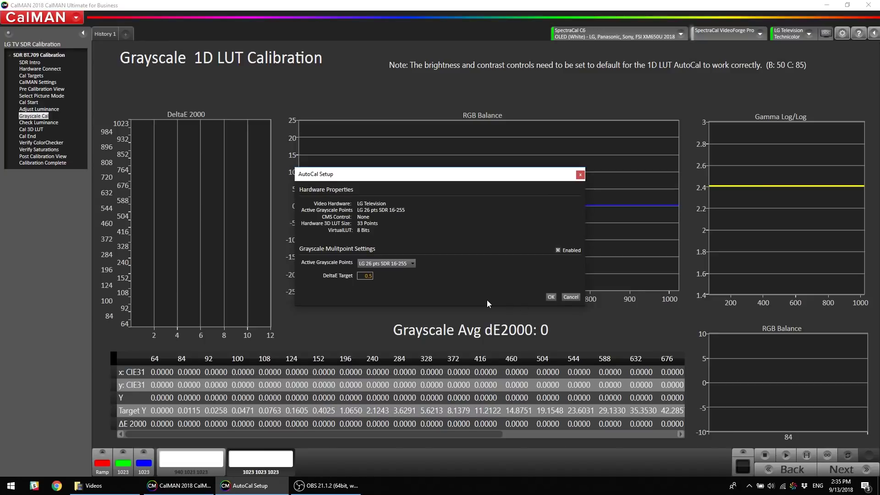
{"action": "left_click", "coordinate": [398, 266]}
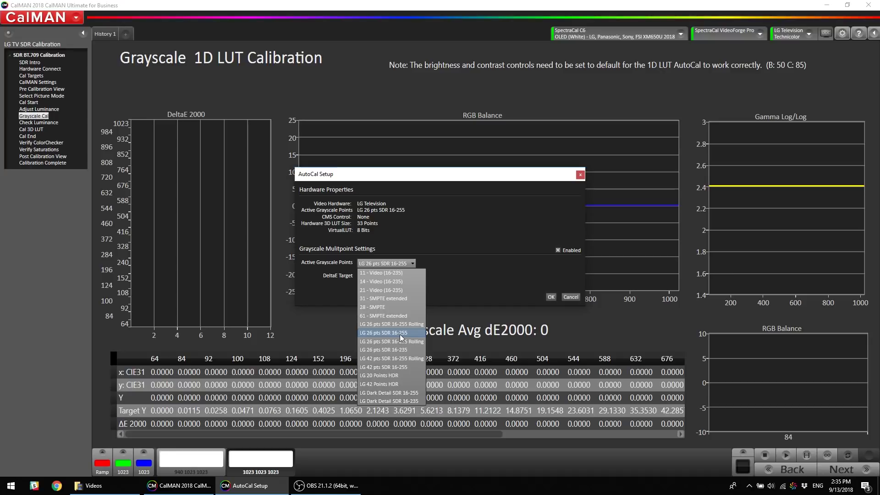
{"action": "left_click", "coordinate": [400, 333]}
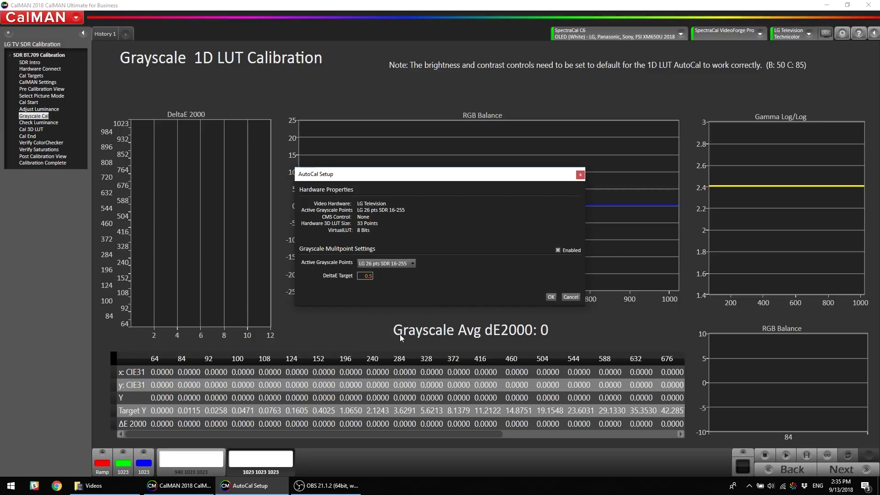
{"action": "left_click", "coordinate": [410, 266]}
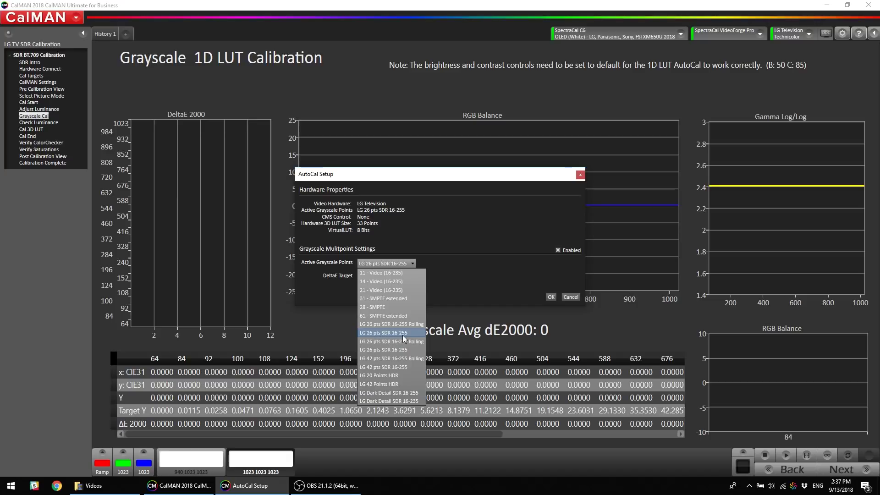
{"action": "left_click", "coordinate": [394, 333]}
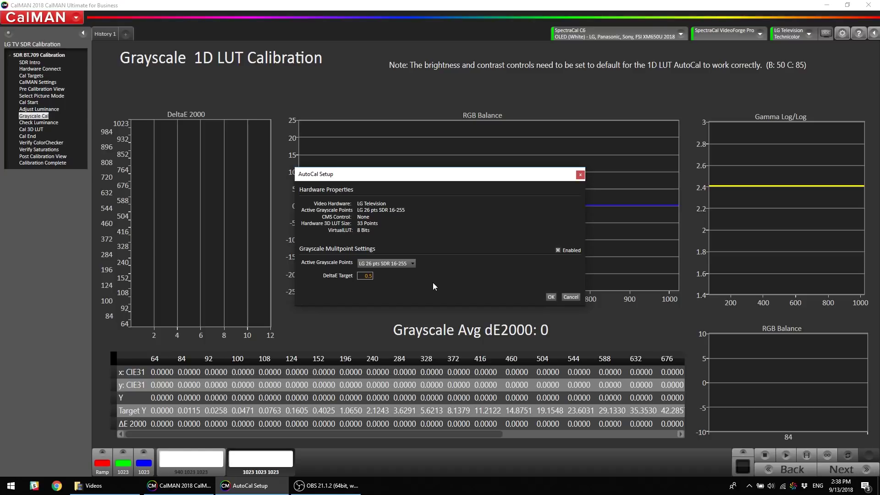
Run the grayscale 1D LUT AutoCal to completion, reaching 0.23 average dE2000 with gamma near 2.4
{"action": "left_click", "coordinate": [549, 297]}
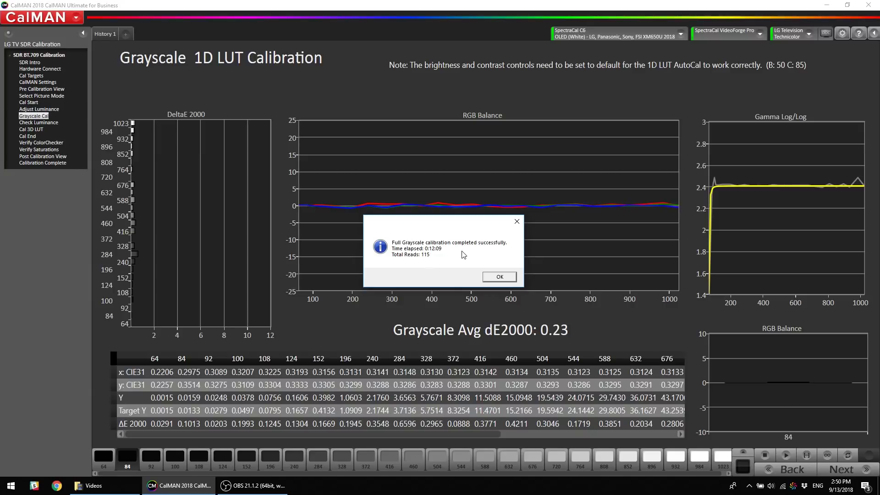
{"action": "left_click", "coordinate": [500, 278]}
Review meter and RGB settings, confirm 100% white reads about 99.8 cd/m², then advance to Cal 3D LUT
{"action": "left_click", "coordinate": [619, 40]}
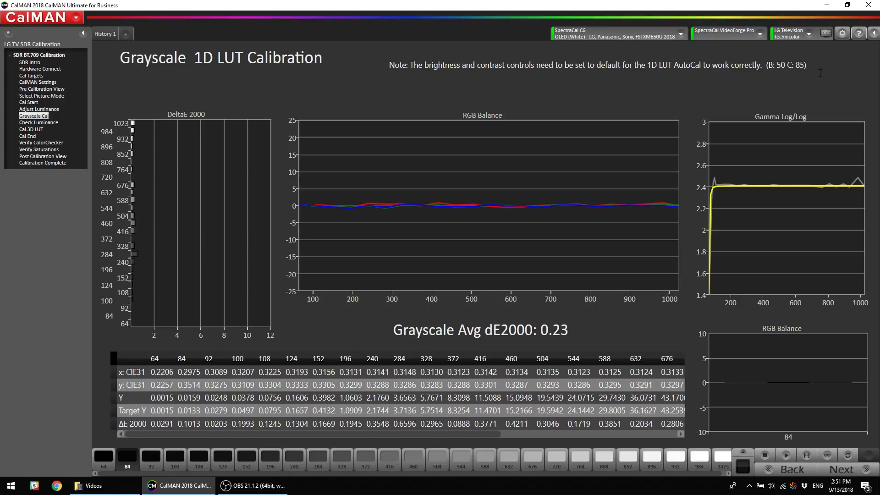
{"action": "left_click", "coordinate": [825, 33]}
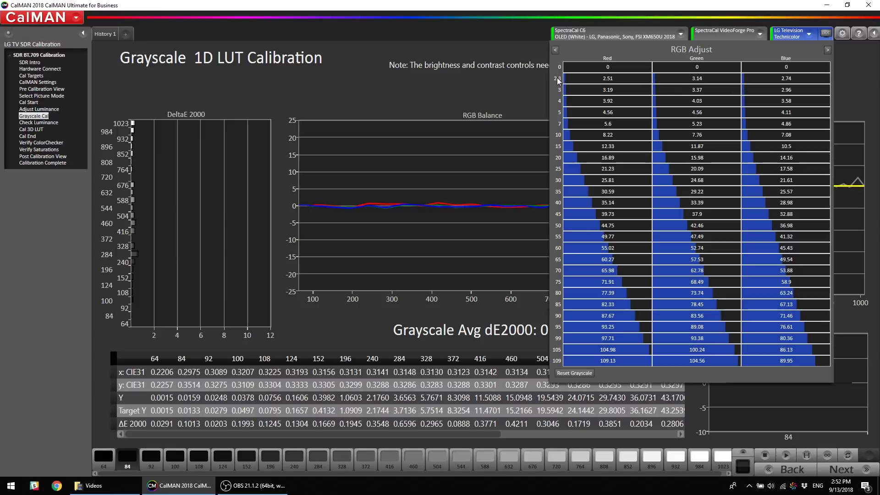
{"action": "left_click", "coordinate": [849, 472]}
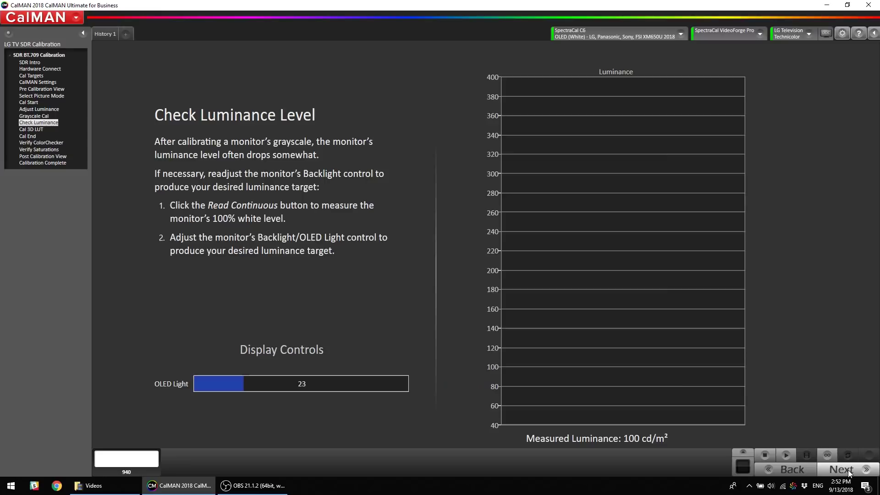
{"action": "left_click", "coordinate": [785, 452]}
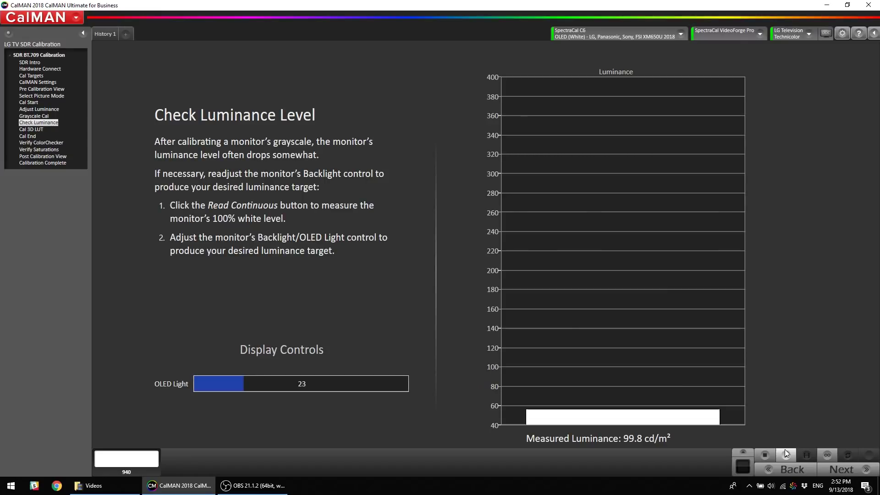
{"action": "left_click", "coordinate": [859, 473]}
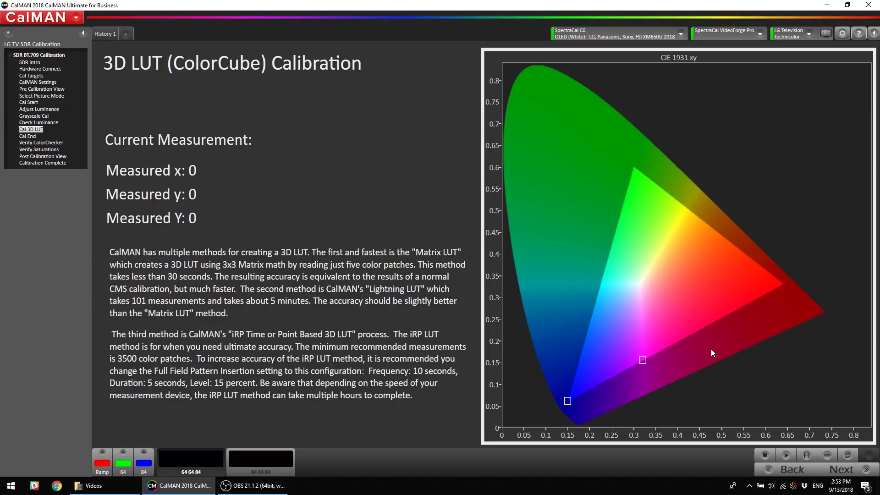
Generate and load the 3D LUT using the Matrix LUT calibration type in AutoCal Setup
{"action": "left_click", "coordinate": [848, 455]}
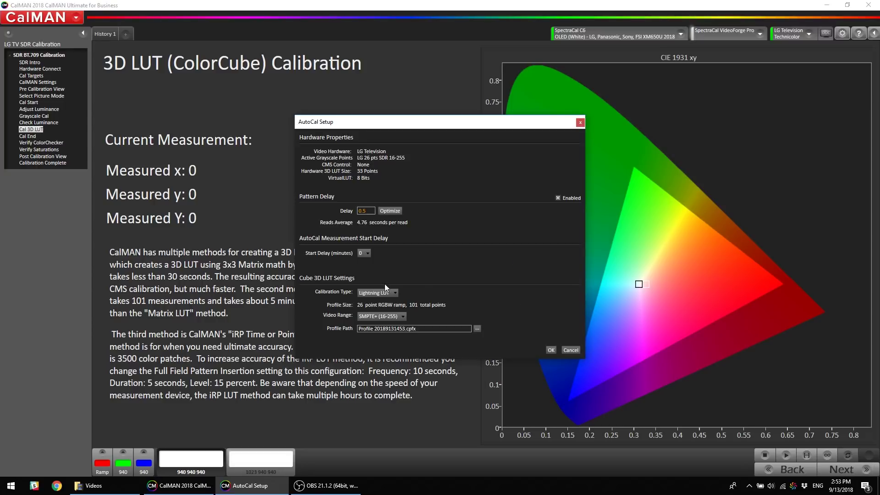
{"action": "left_click", "coordinate": [383, 294]}
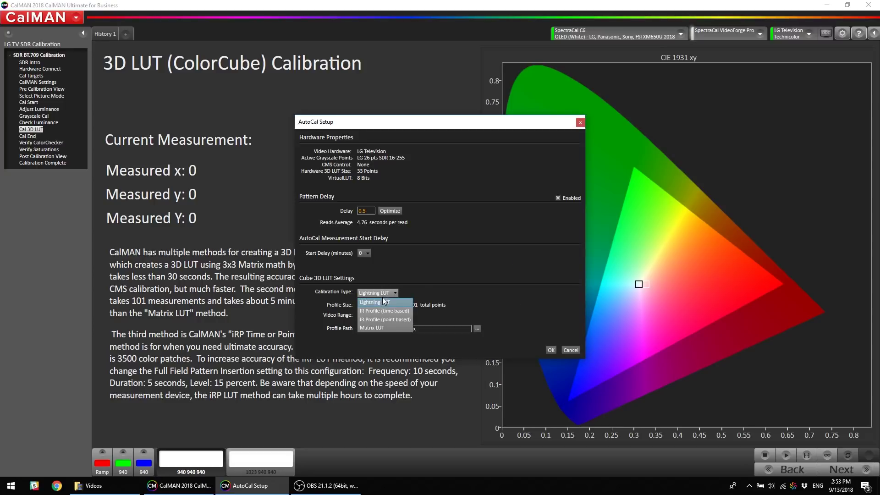
{"action": "left_click", "coordinate": [377, 329]}
{"action": "left_click", "coordinate": [554, 318]}
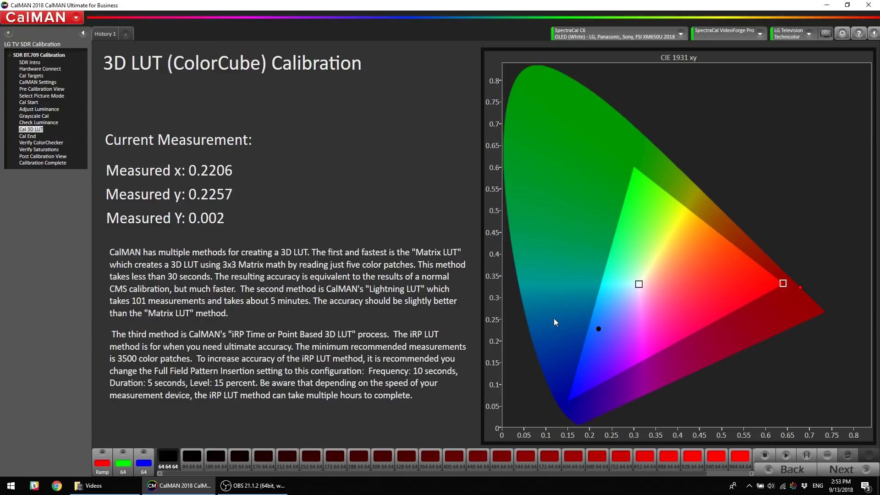
{"action": "left_click", "coordinate": [491, 279]}
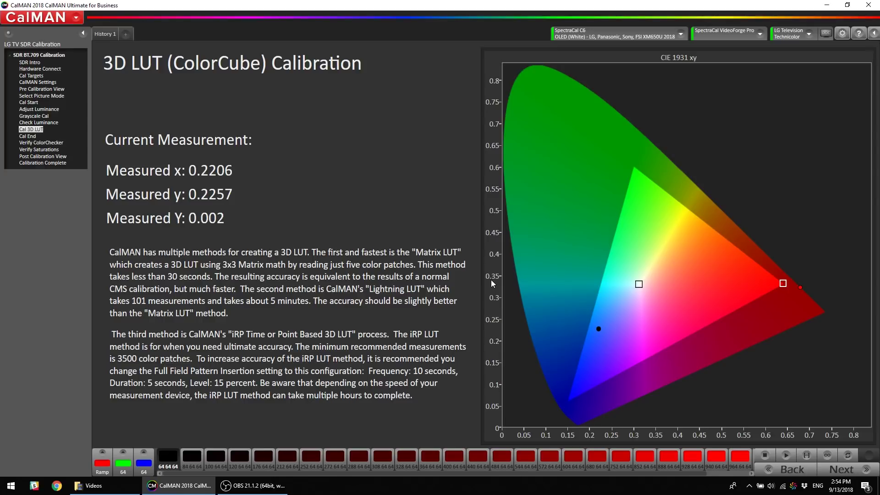
Advance to Verify ColorChecker and measure from the White patch on History 1
{"action": "left_click", "coordinate": [849, 470]}
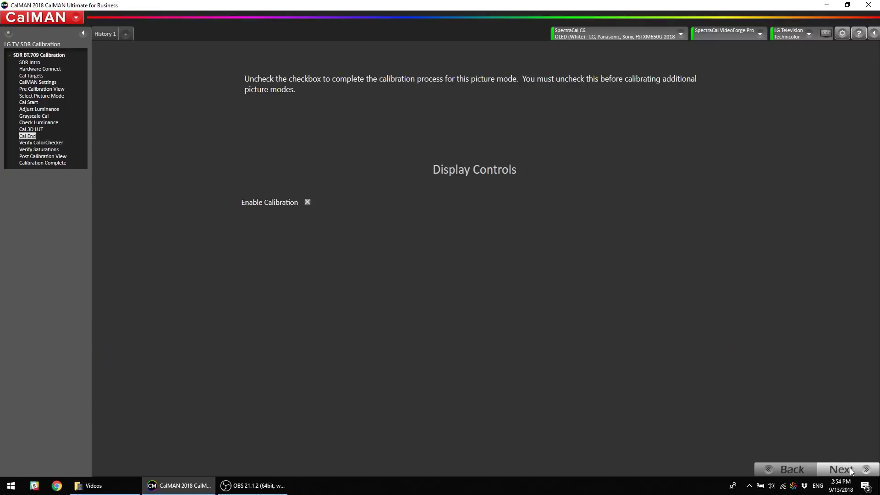
{"action": "left_click", "coordinate": [850, 470]}
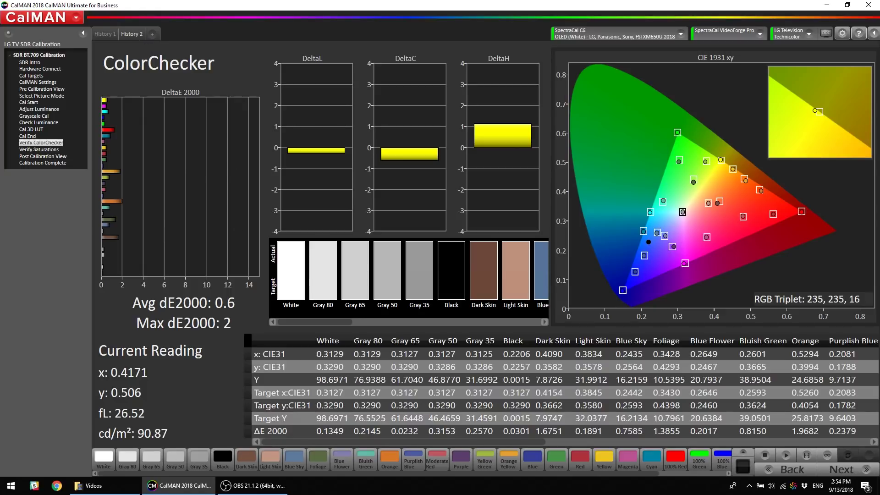
{"action": "left_click", "coordinate": [105, 35]}
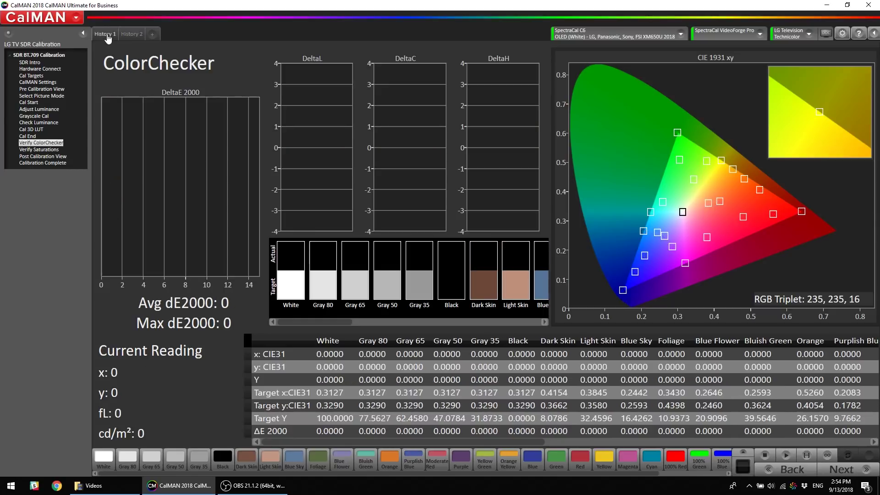
{"action": "left_click", "coordinate": [807, 455]}
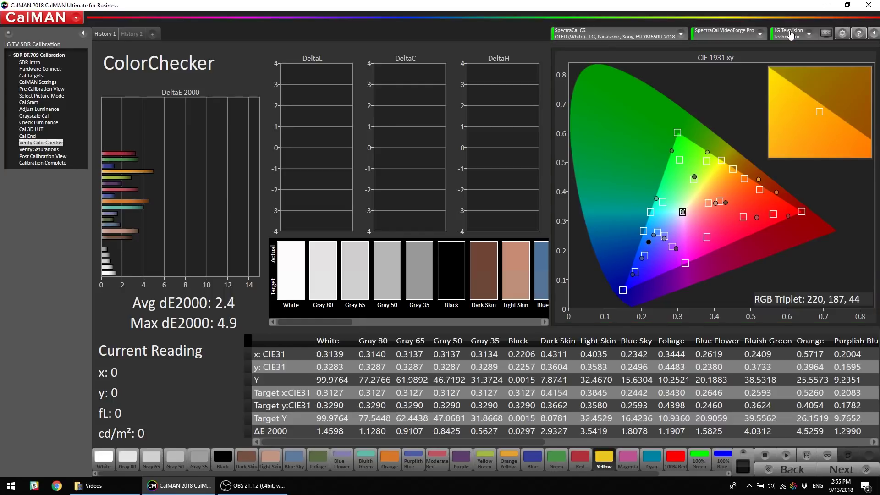
Switch to Direct Display Control and read 100% Red (x 0.6426, y 0.3274, 20.9 cd/m²)
{"action": "left_click", "coordinate": [791, 35]}
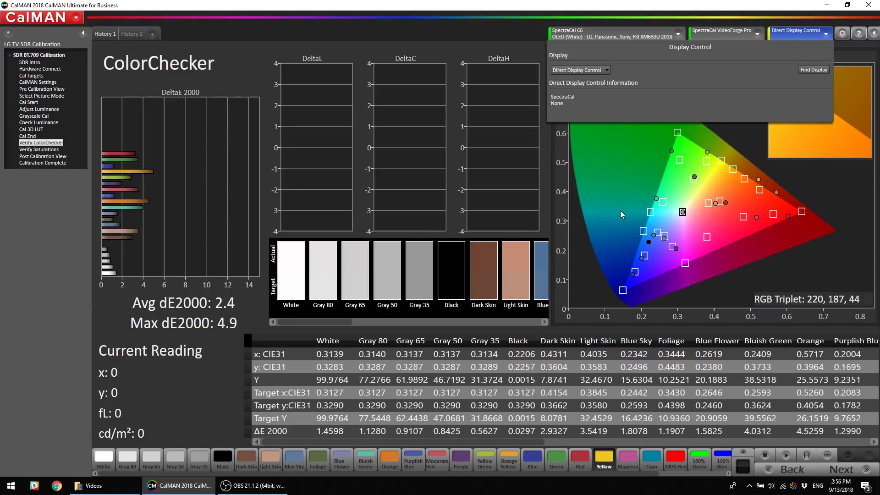
{"action": "left_click", "coordinate": [681, 465]}
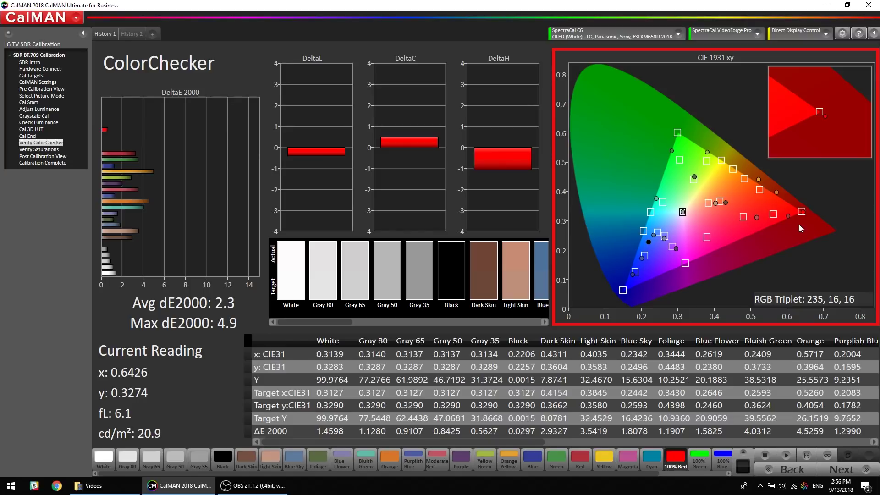
Read the full ColorChecker series (Avg 1.3, Max 3.1) and compare with History 2 (Avg 0.6, Max 2)
{"action": "left_click", "coordinate": [808, 455]}
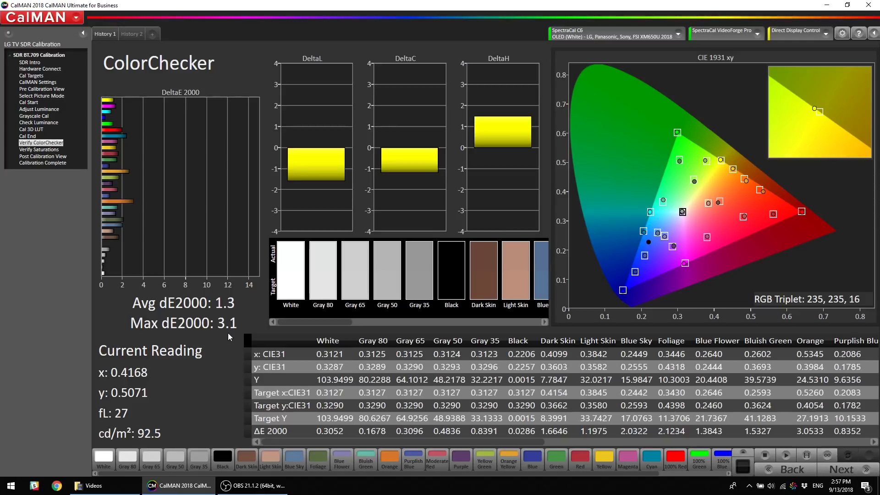
{"action": "left_click", "coordinate": [133, 35]}
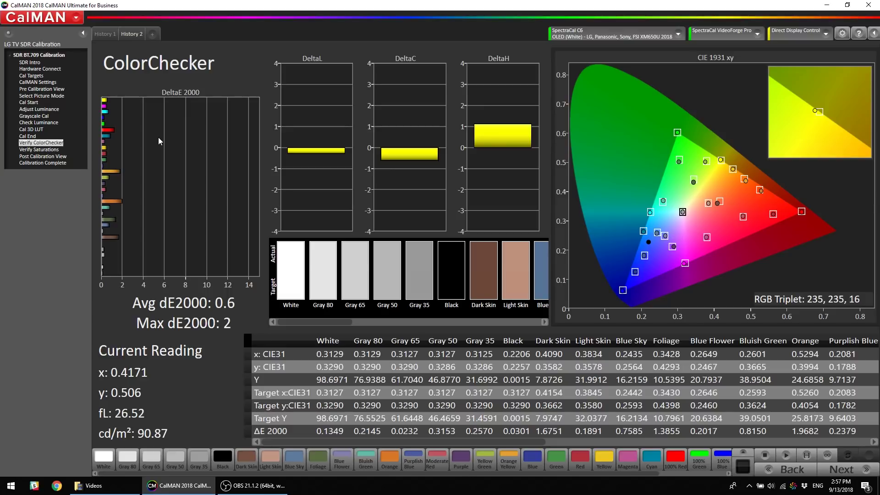
In Verify Saturations, read the History 1 sweep (Avg dE2000 0.65) and compare with History 2's 0.45
{"action": "left_click", "coordinate": [27, 150]}
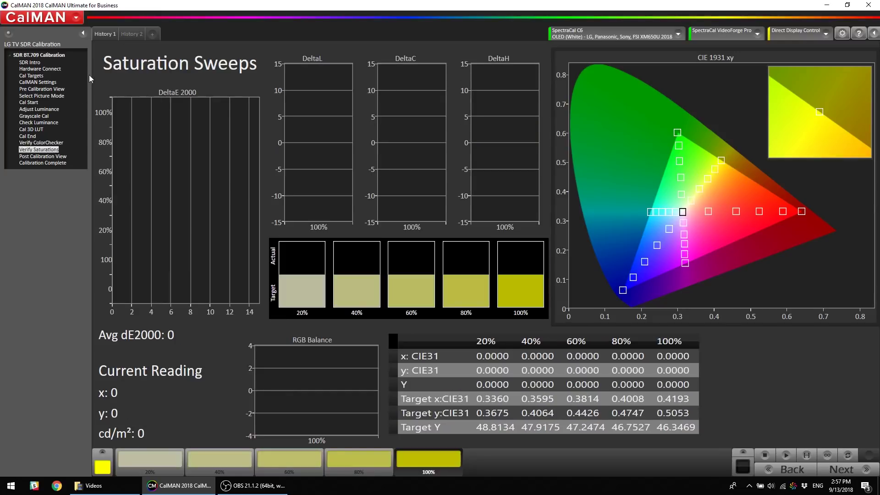
{"action": "left_click", "coordinate": [134, 37]}
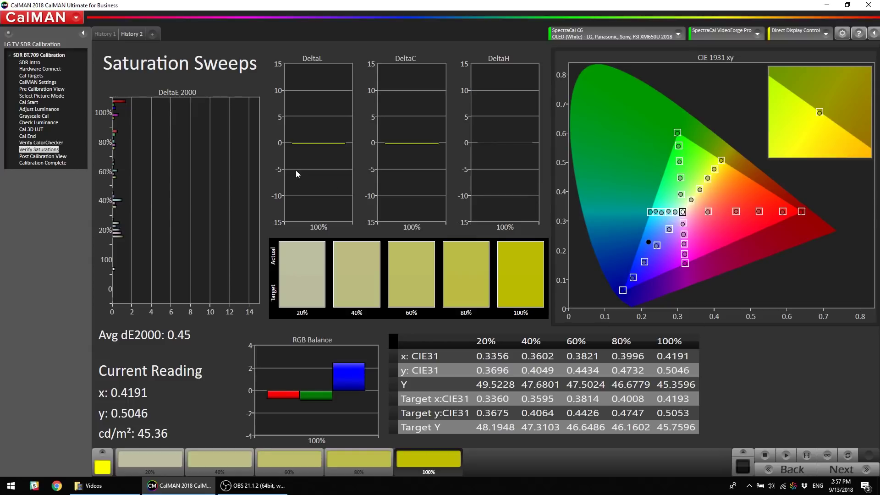
{"action": "left_click", "coordinate": [105, 34]}
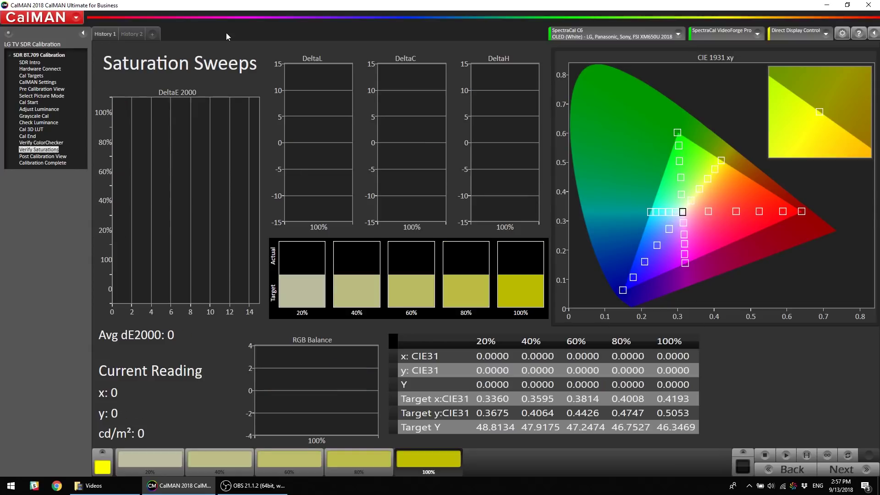
{"action": "left_click", "coordinate": [808, 455]}
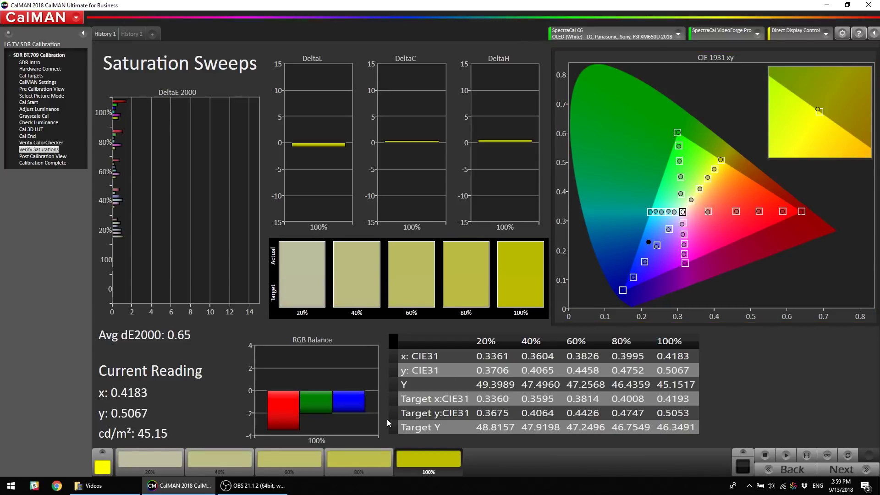
{"action": "left_click", "coordinate": [123, 35]}
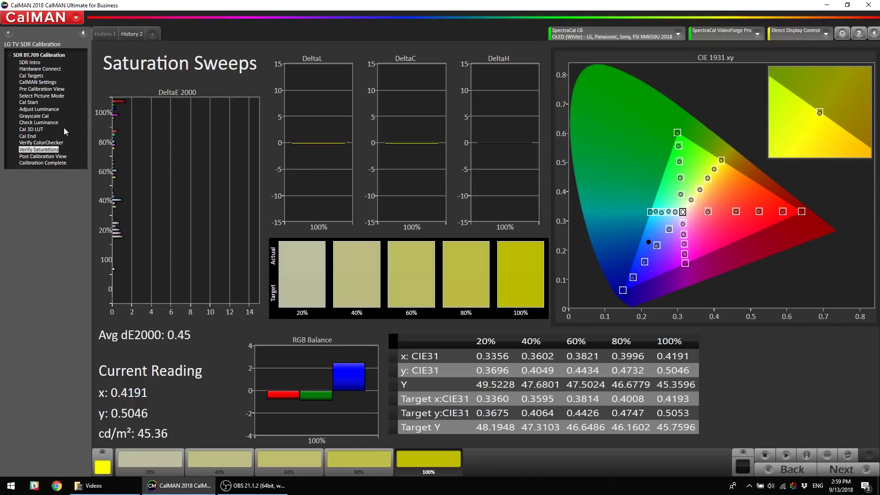
Read the colour patches in Post Calibration View: 99.227% gamut coverage, 100.6 cd/m² peak luminance
{"action": "left_click", "coordinate": [51, 158]}
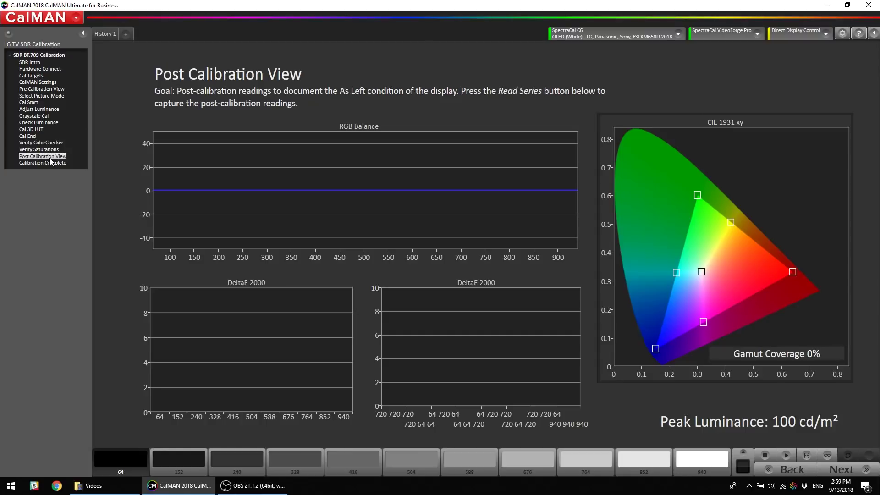
{"action": "left_click", "coordinate": [808, 454]}
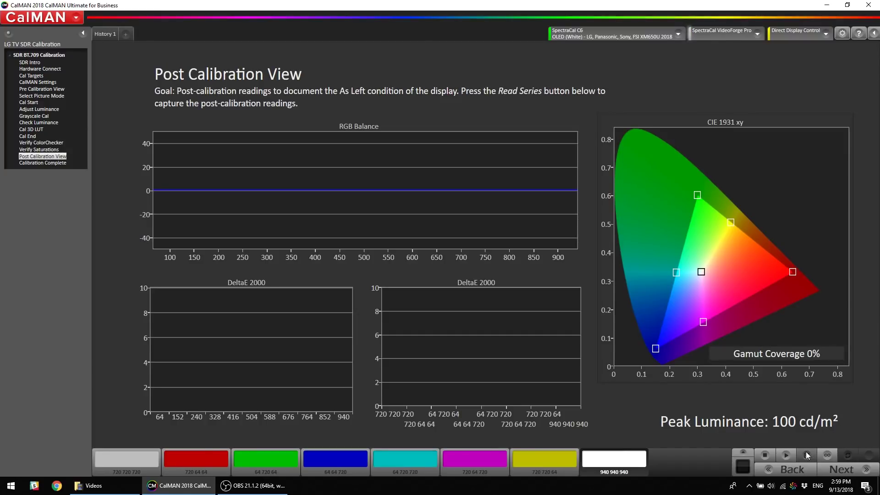
{"action": "left_click", "coordinate": [808, 455]}
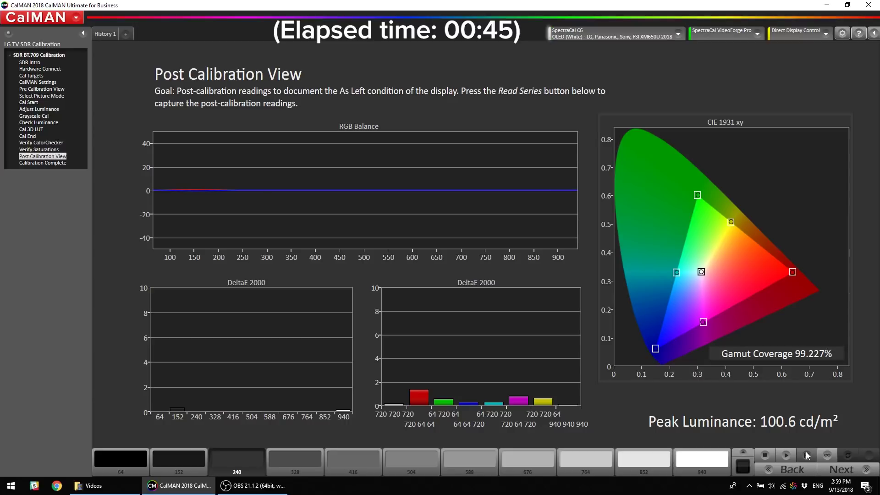
Reach Calibration Complete at 100%, then return to Select Picture Mode with no mode chosen
{"action": "left_click", "coordinate": [865, 473]}
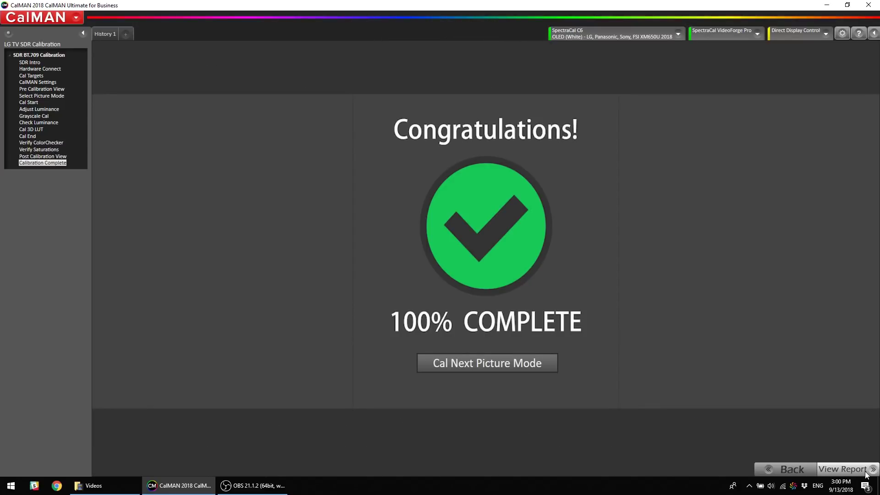
{"action": "left_click", "coordinate": [494, 364]}
{"action": "left_click", "coordinate": [662, 109]}
{"action": "left_click", "coordinate": [554, 159]}
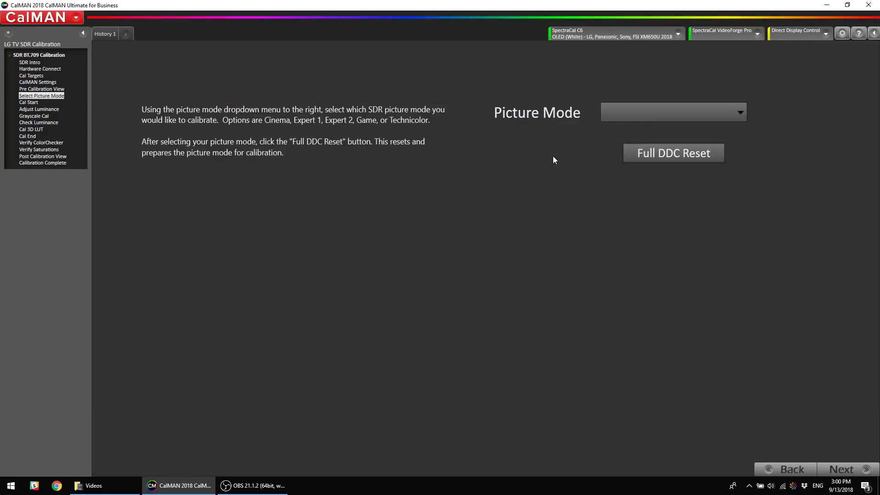